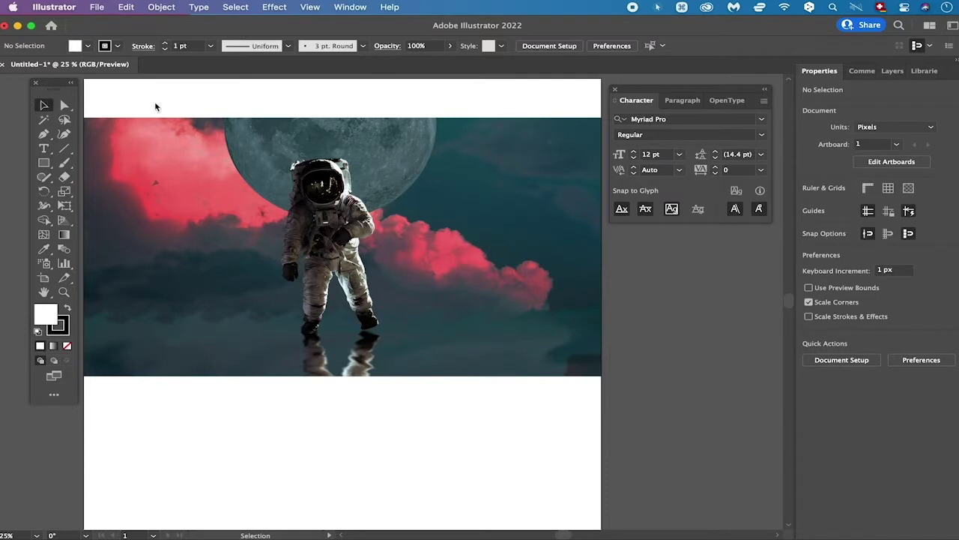
Step: Select the placed astronaut-and-moon photo with the Selection Tool (V)
{"action": "key", "text": "v"}
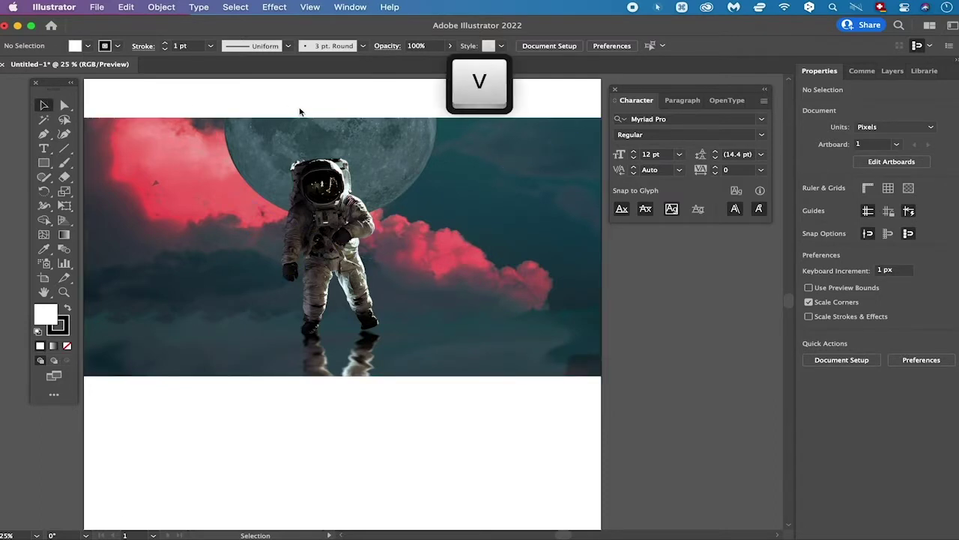
{"action": "left_click", "coordinate": [357, 101]}
{"action": "left_click", "coordinate": [357, 101]}
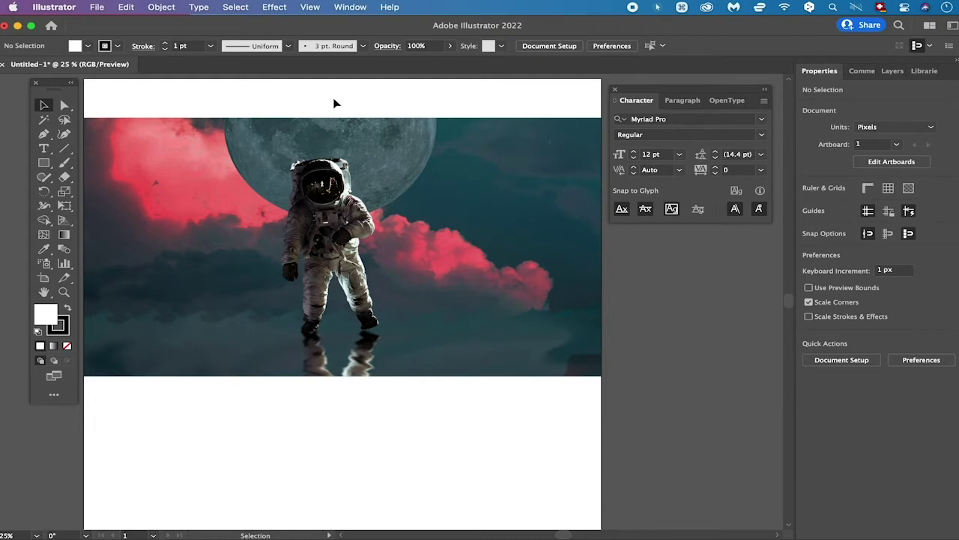
{"action": "left_click", "coordinate": [341, 142]}
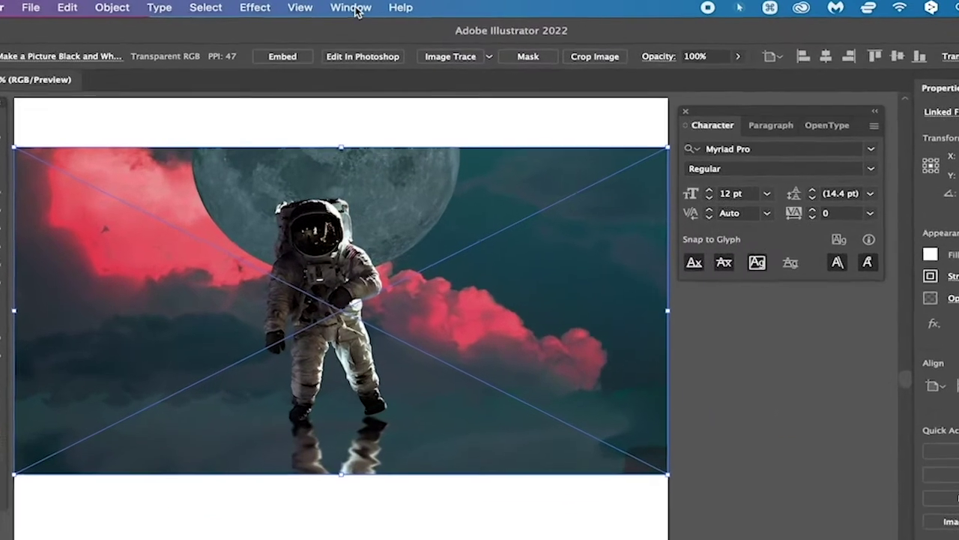
Step: Embed the linked astronaut photo using the Embed button in the Control bar
{"action": "left_click", "coordinate": [354, 8]}
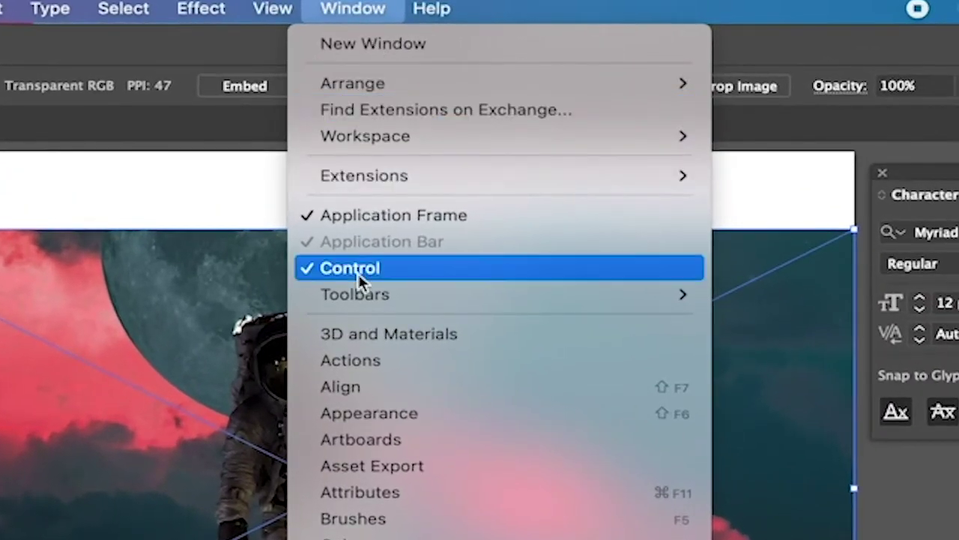
{"action": "key", "text": "Escape"}
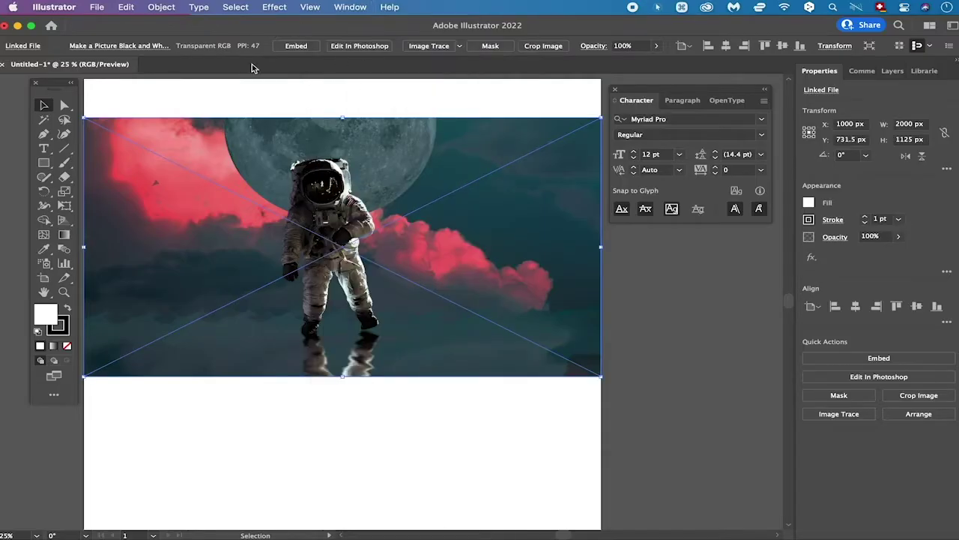
{"action": "left_click", "coordinate": [295, 47]}
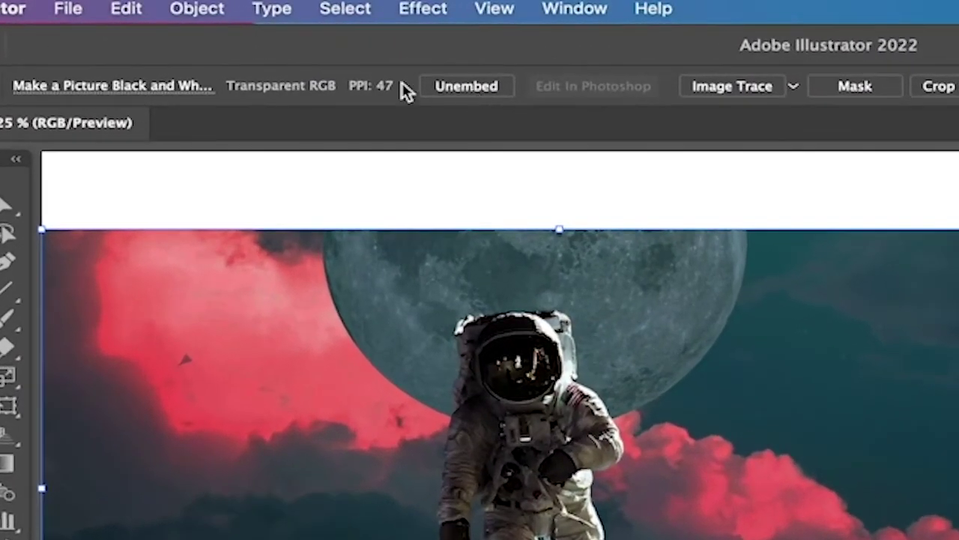
Step: Convert the astronaut photo to grayscale with Edit Colors > Convert to Grayscale
{"action": "left_click", "coordinate": [129, 7]}
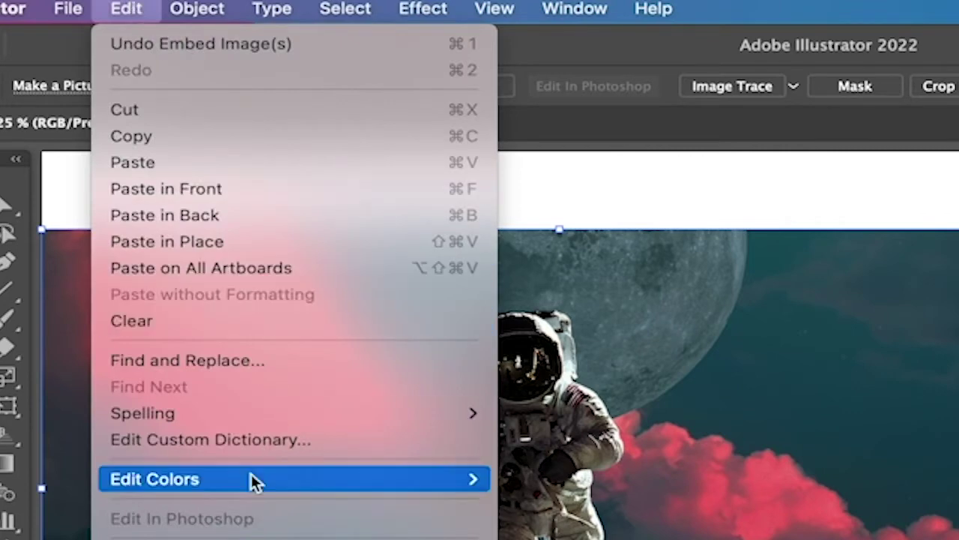
{"action": "mouse_move", "coordinate": [251, 479]}
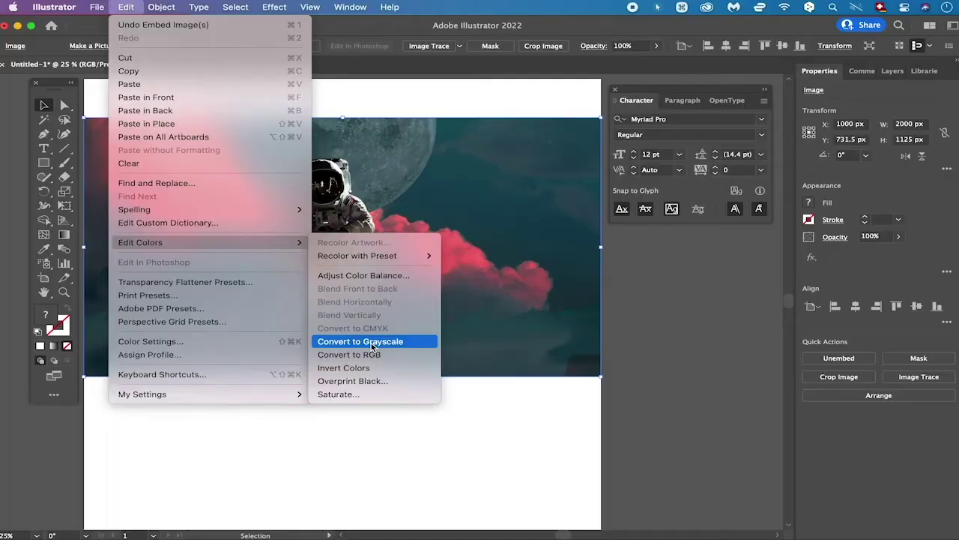
{"action": "left_click", "coordinate": [617, 387]}
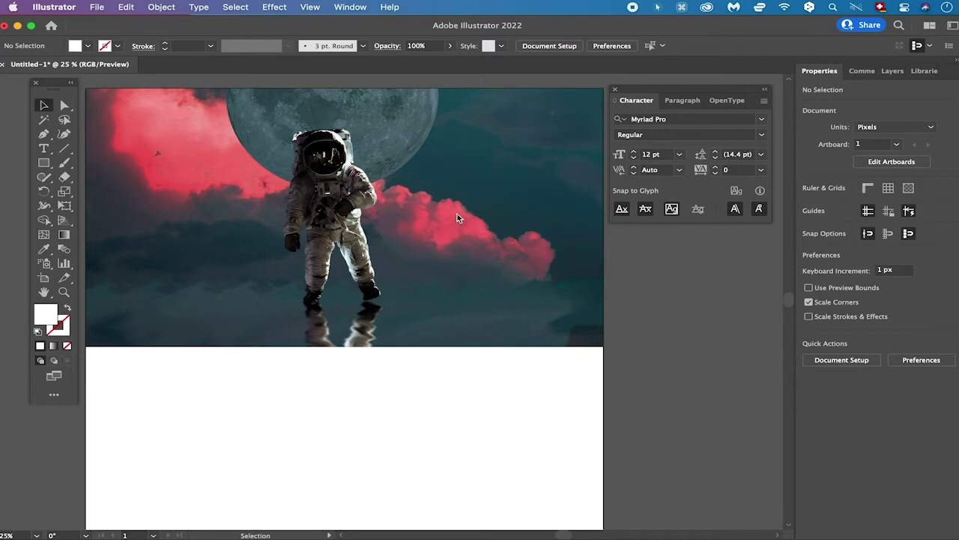
Step: Embed the colour photo and apply Saturate at −100% intensity with Preview on
{"action": "left_click", "coordinate": [467, 202]}
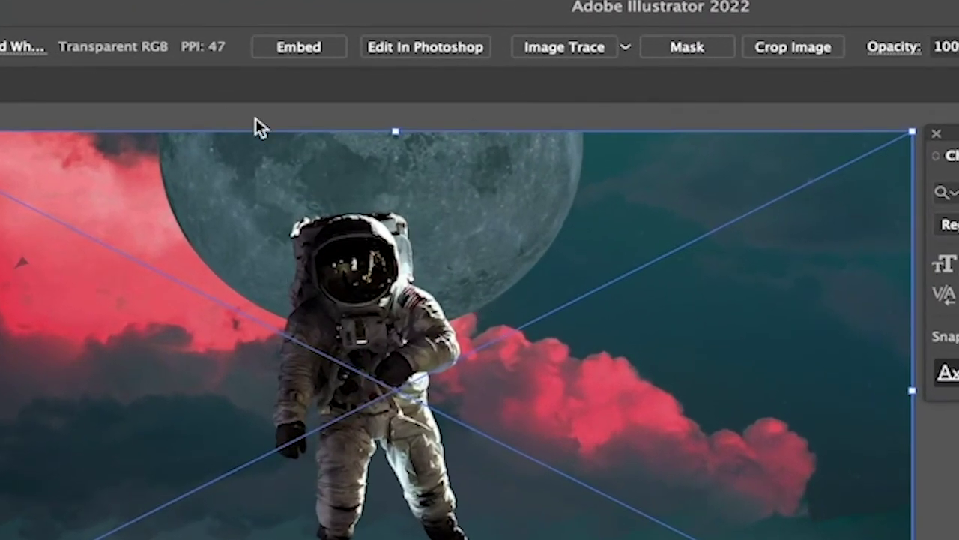
{"action": "left_click", "coordinate": [303, 51]}
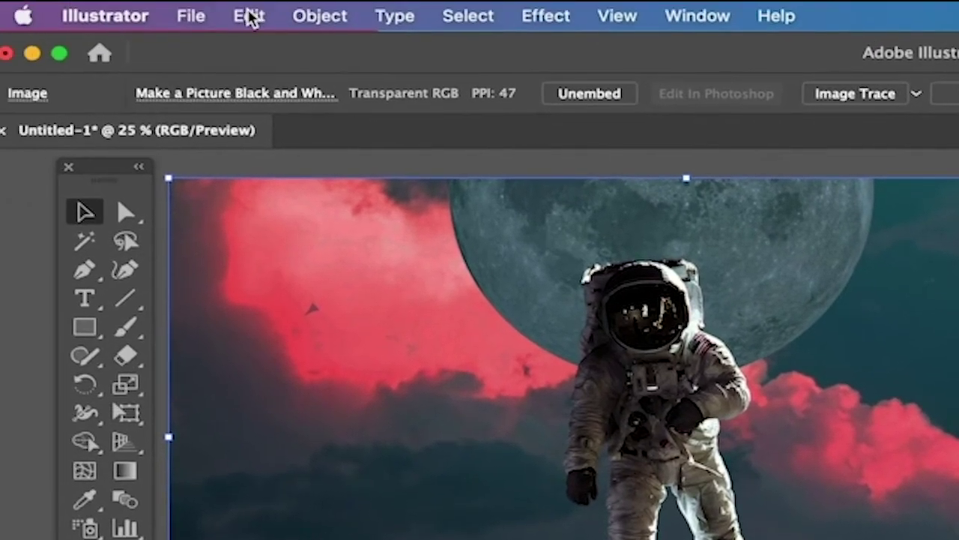
{"action": "left_click", "coordinate": [249, 16]}
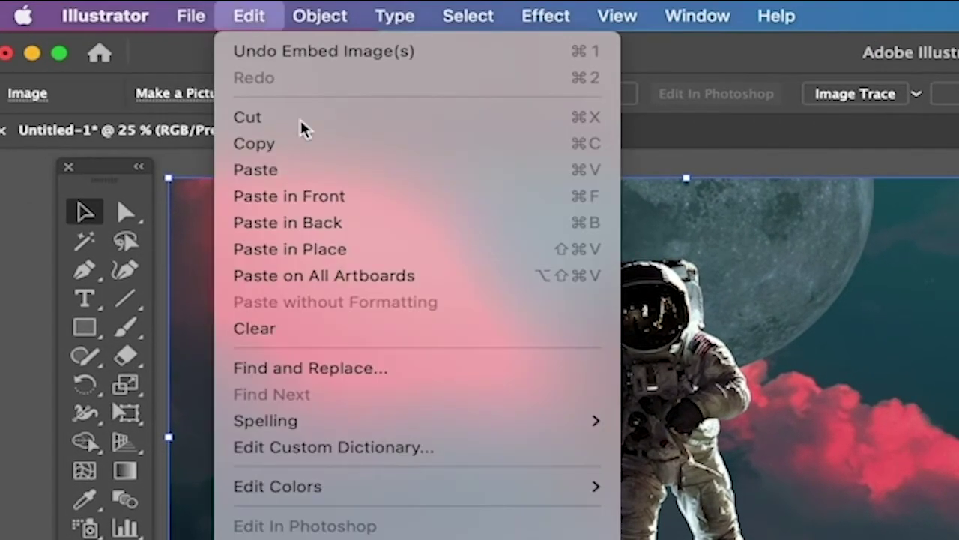
{"action": "mouse_move", "coordinate": [361, 486]}
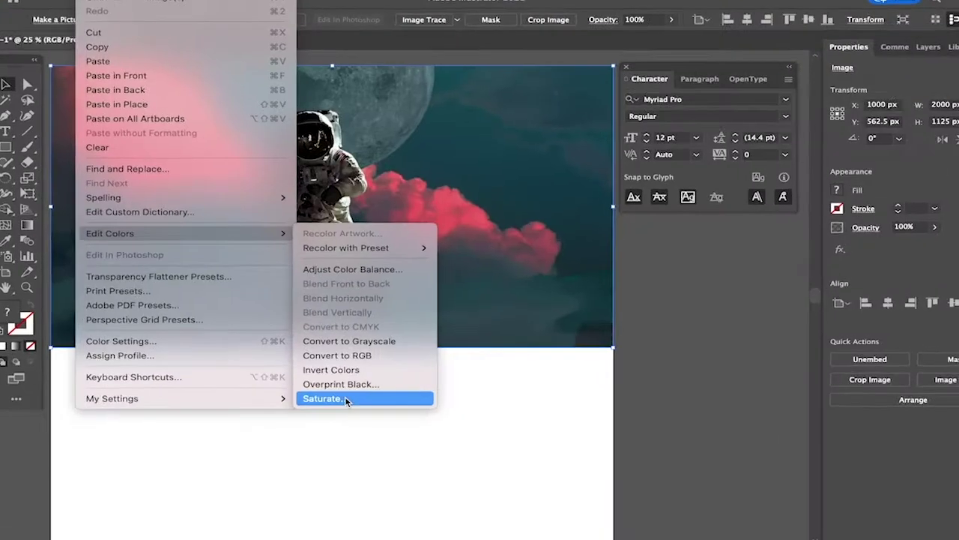
{"action": "left_click", "coordinate": [712, 492]}
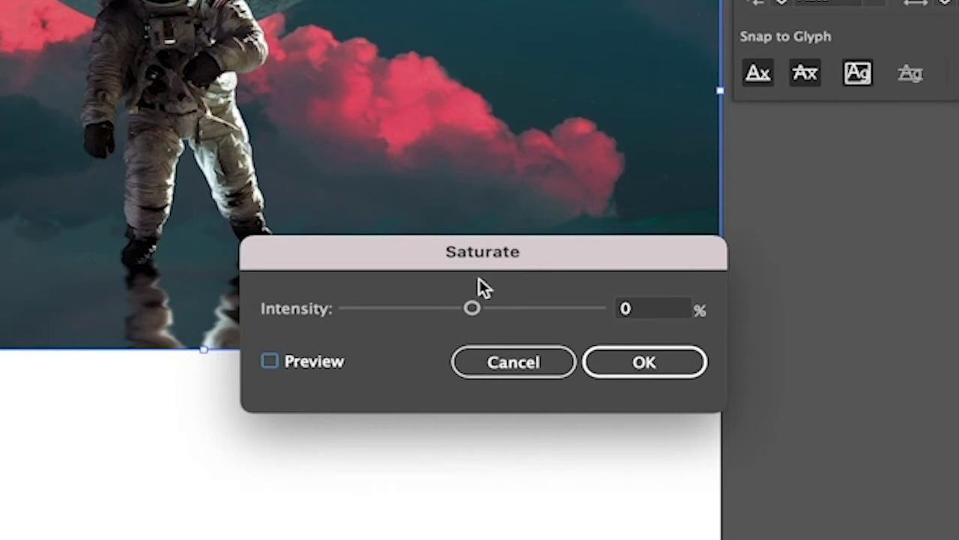
{"action": "left_click_drag", "start_coordinate": [473, 309], "coordinate": [293, 302]}
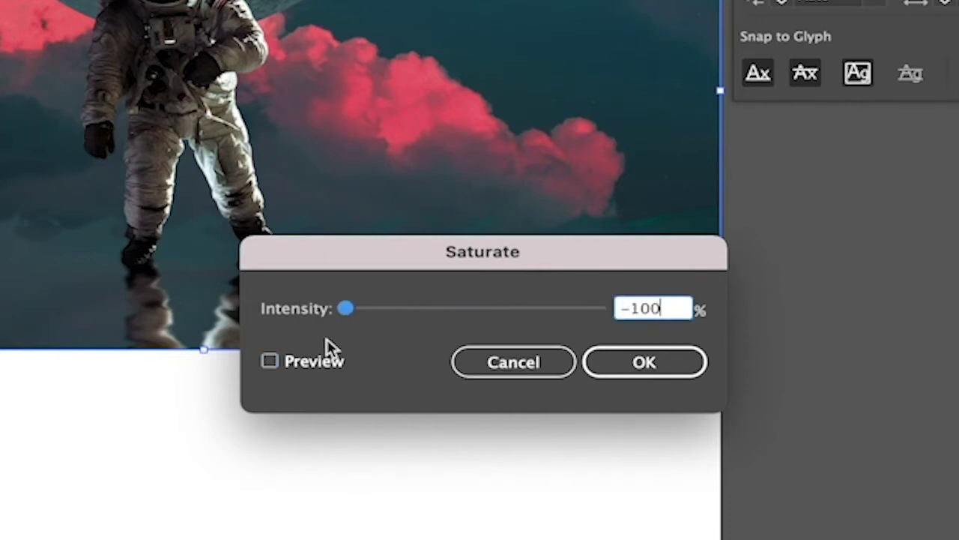
{"action": "left_click", "coordinate": [270, 361]}
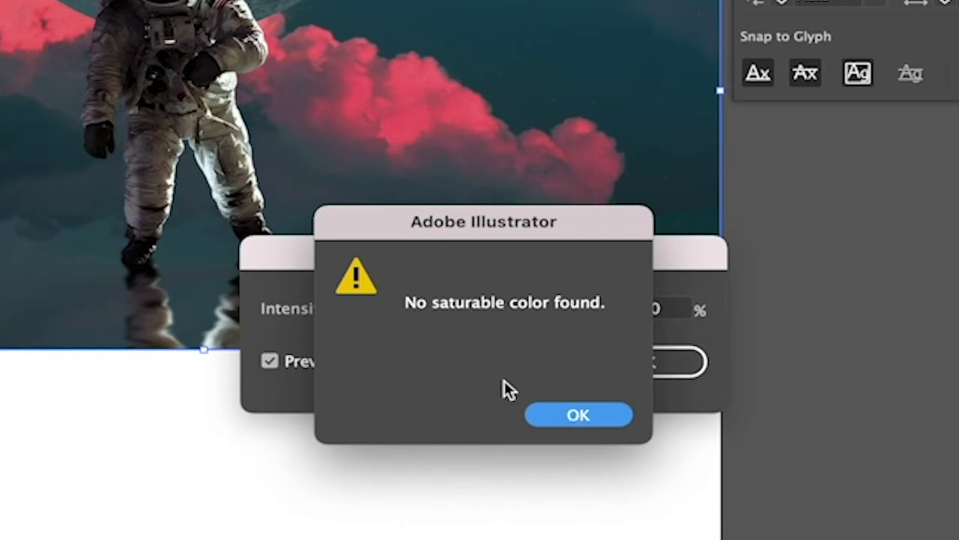
{"action": "left_click", "coordinate": [587, 421]}
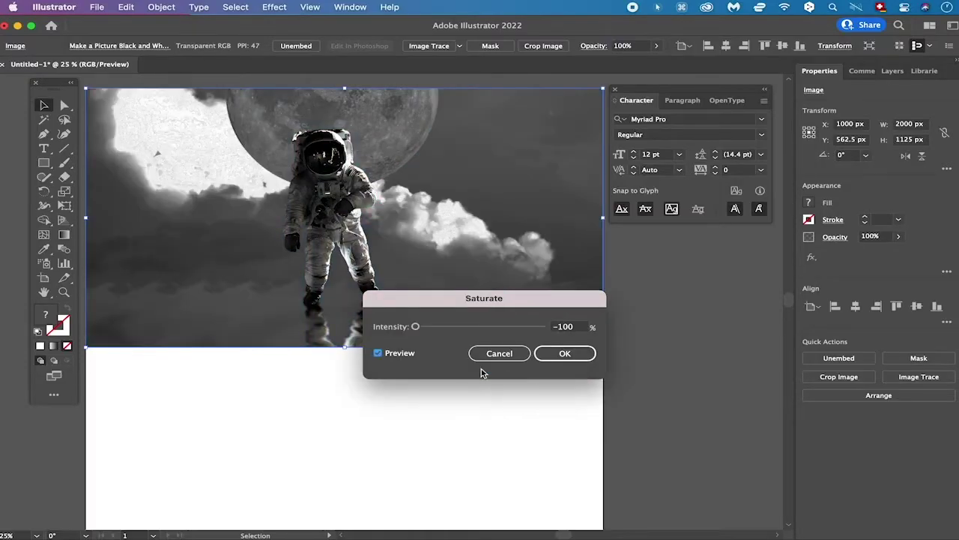
{"action": "left_click", "coordinate": [566, 355]}
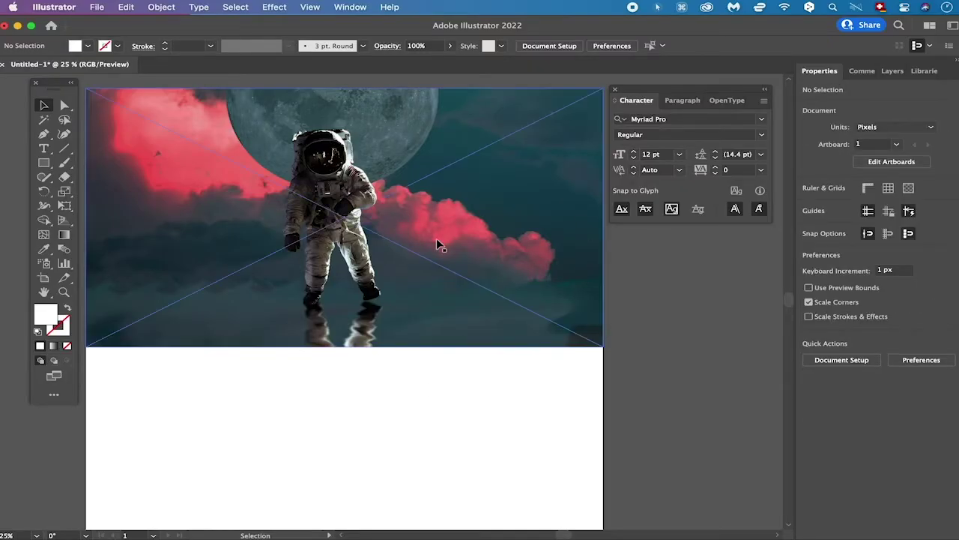
Step: Select the astronaut photo and embed it from the Control bar
{"action": "left_click", "coordinate": [448, 188]}
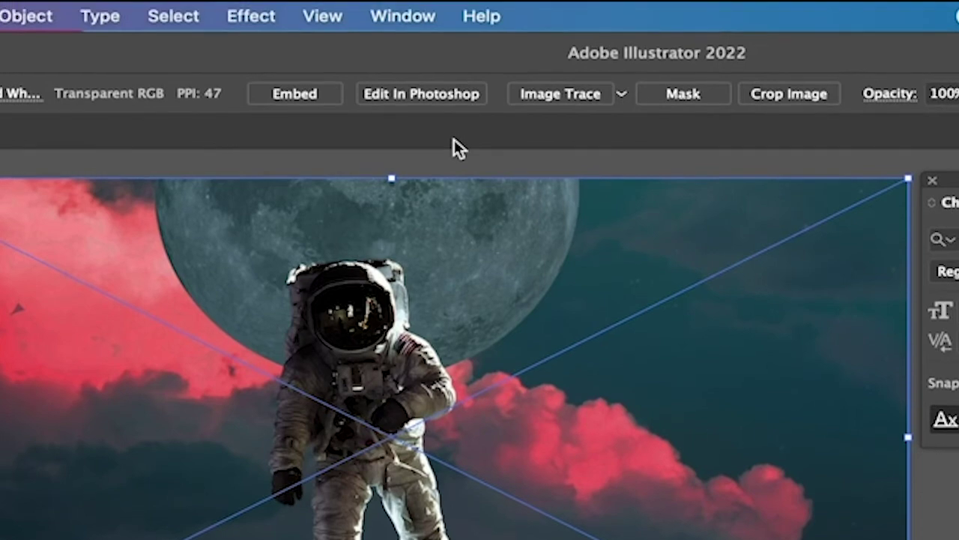
{"action": "left_click", "coordinate": [405, 16]}
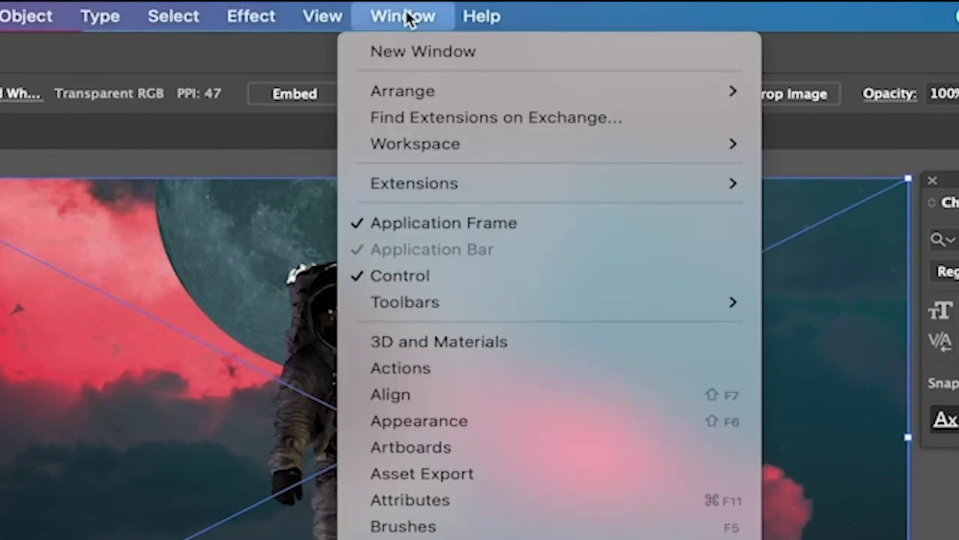
{"action": "left_click", "coordinate": [405, 277]}
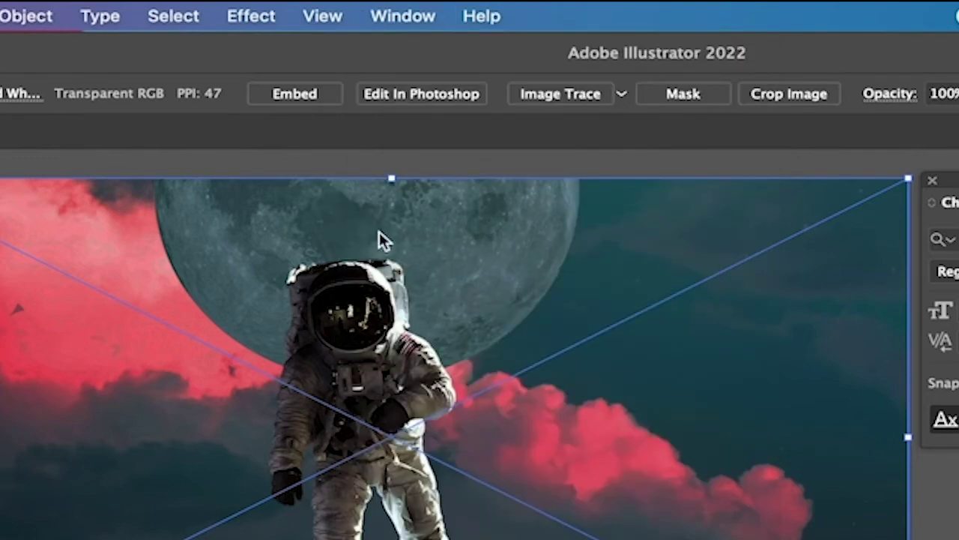
{"action": "left_click", "coordinate": [313, 97]}
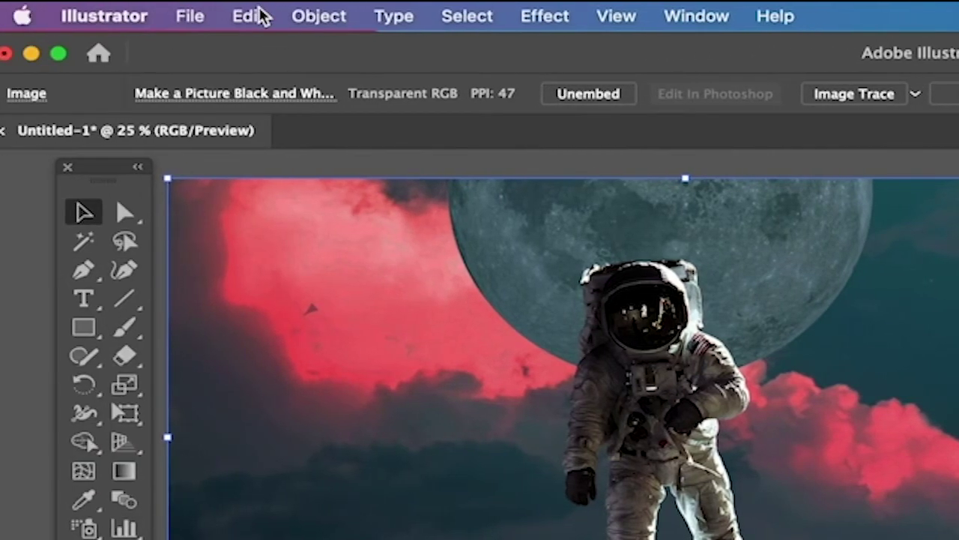
Step: Open the Adjust Color Balance dialog for the photo
{"action": "left_click", "coordinate": [259, 16]}
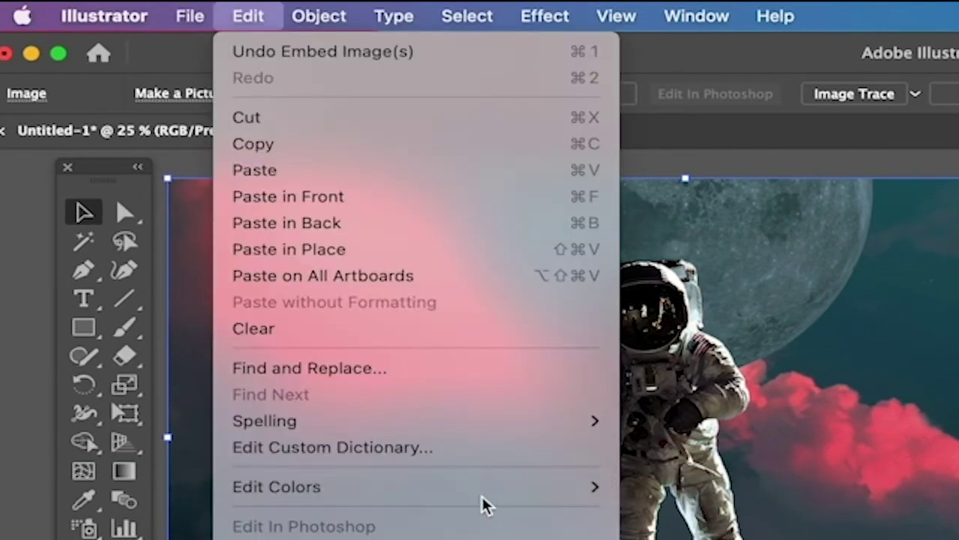
{"action": "mouse_move", "coordinate": [479, 489]}
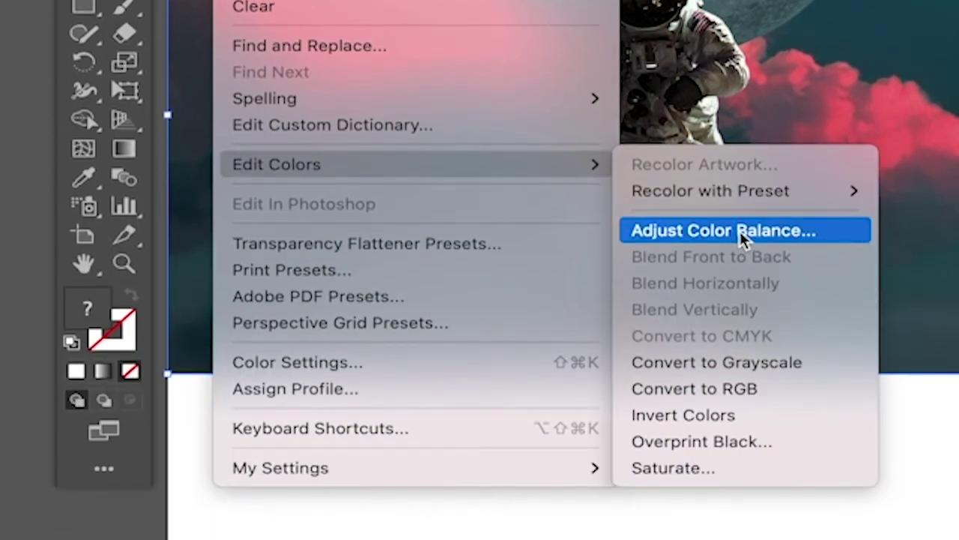
{"action": "left_click", "coordinate": [739, 229]}
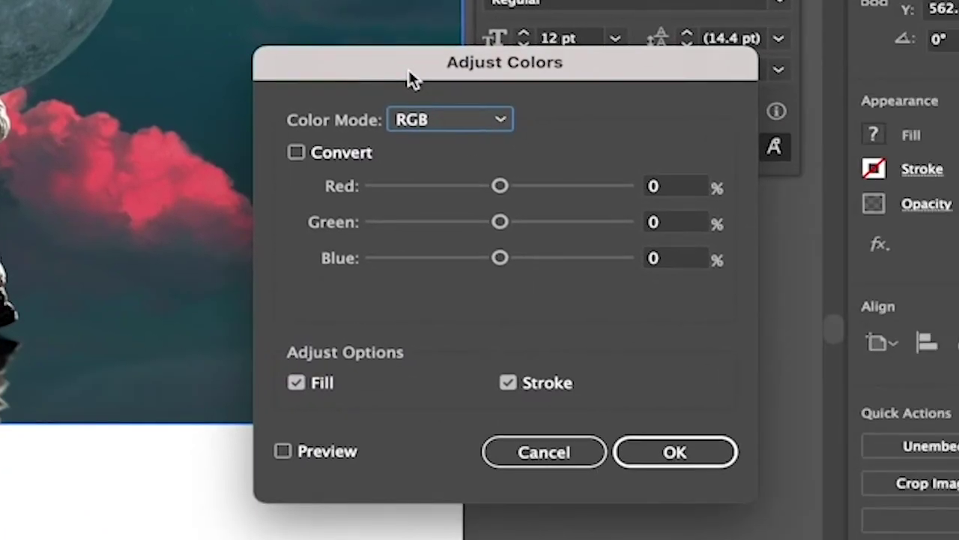
Step: Set Adjust Colors to Grayscale mode with Convert and Preview checked
{"action": "left_click", "coordinate": [488, 117]}
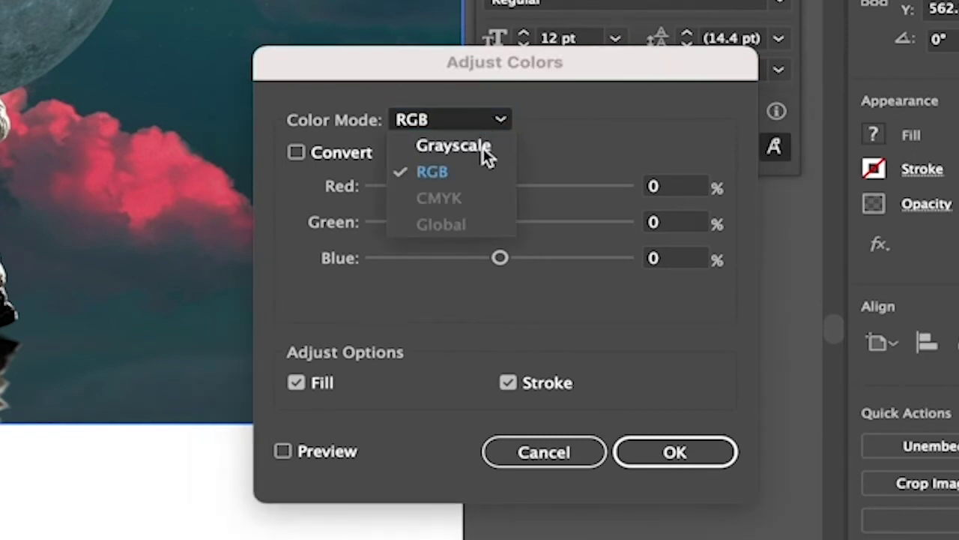
{"action": "left_click", "coordinate": [478, 152]}
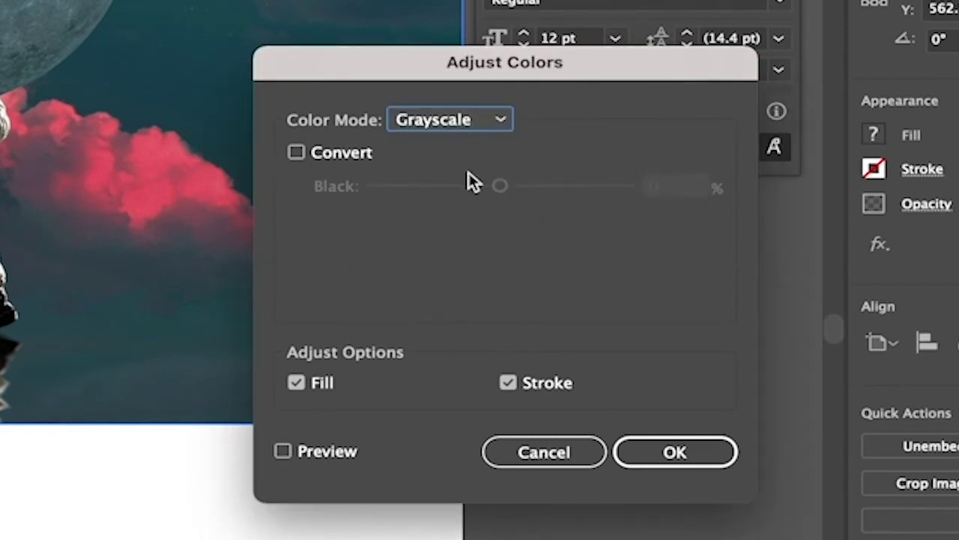
{"action": "left_click", "coordinate": [297, 153]}
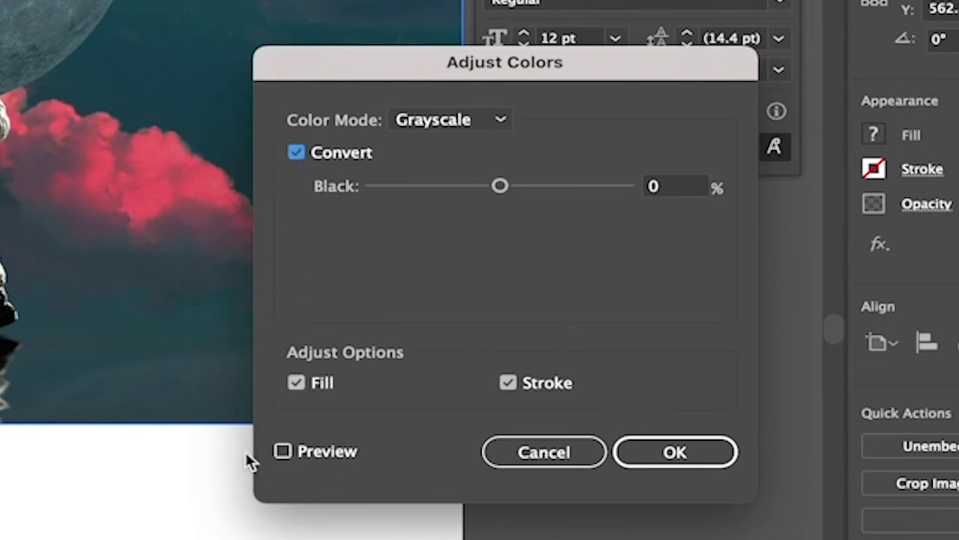
{"action": "left_click", "coordinate": [282, 452]}
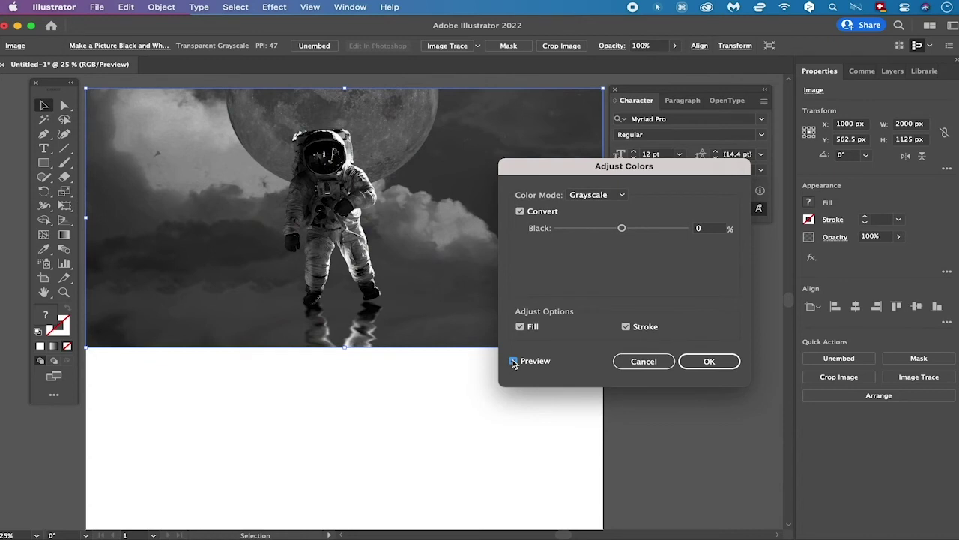
Step: Drag the Black slider to about 39% and apply the grayscale adjustment
{"action": "left_click", "coordinate": [621, 227]}
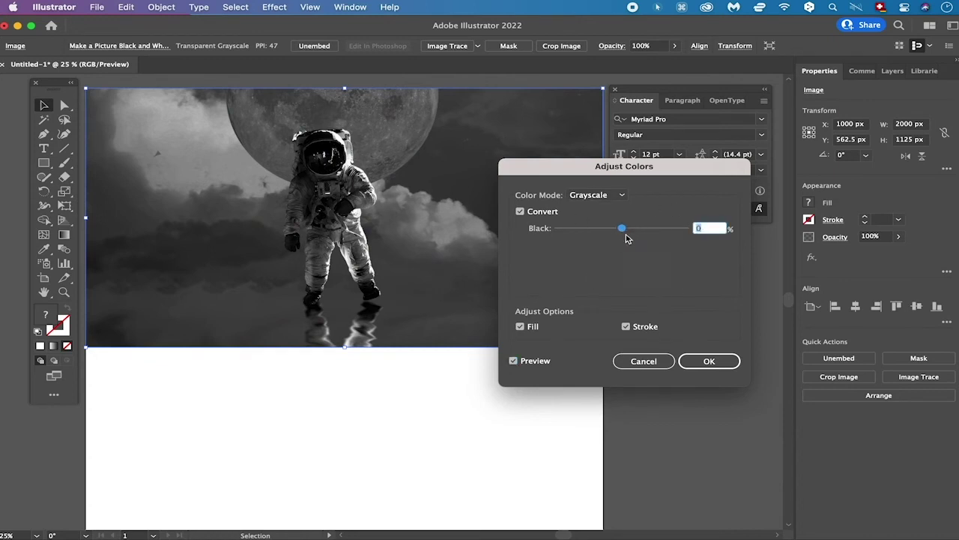
{"action": "left_click_drag", "start_coordinate": [597, 232], "coordinate": [588, 232]}
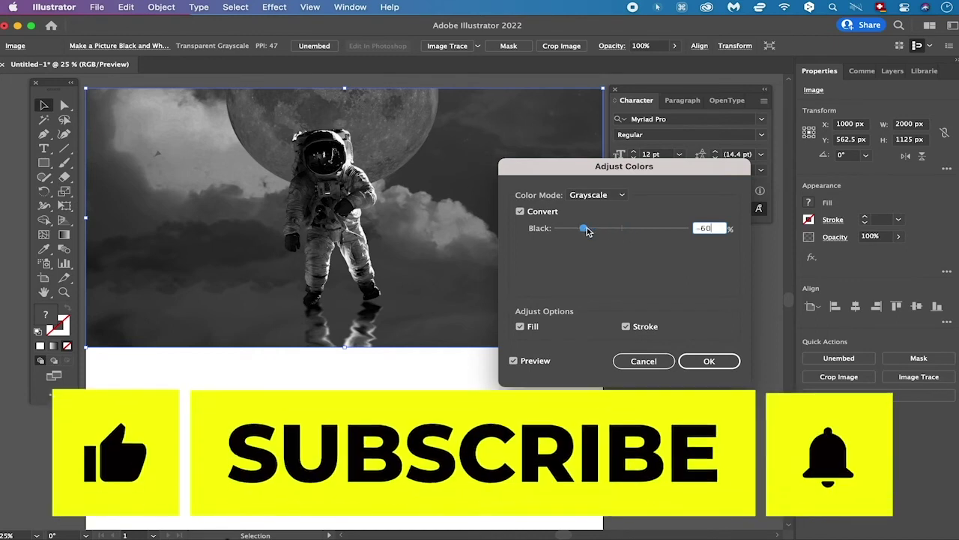
{"action": "left_click_drag", "start_coordinate": [589, 231], "coordinate": [641, 233]}
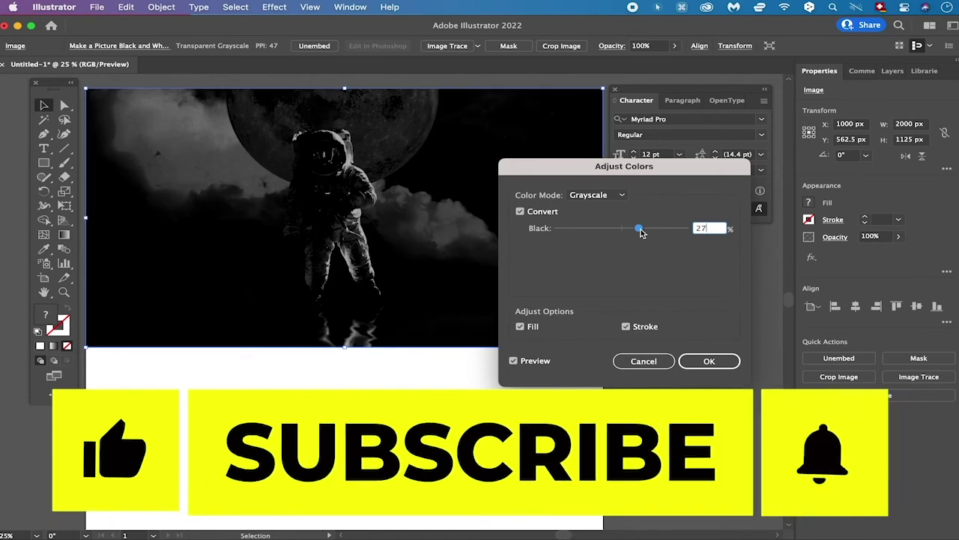
{"action": "left_click_drag", "start_coordinate": [642, 233], "coordinate": [650, 233]}
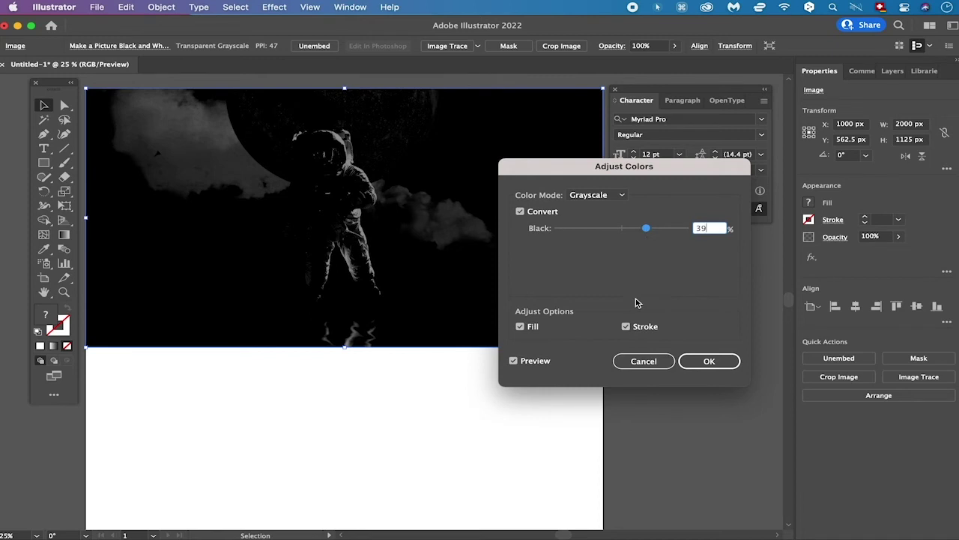
{"action": "left_click", "coordinate": [712, 362]}
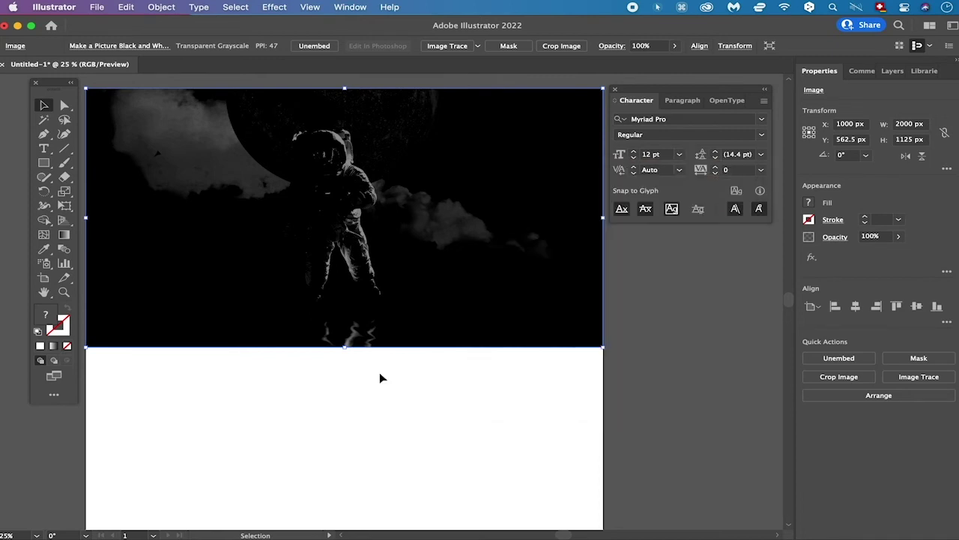